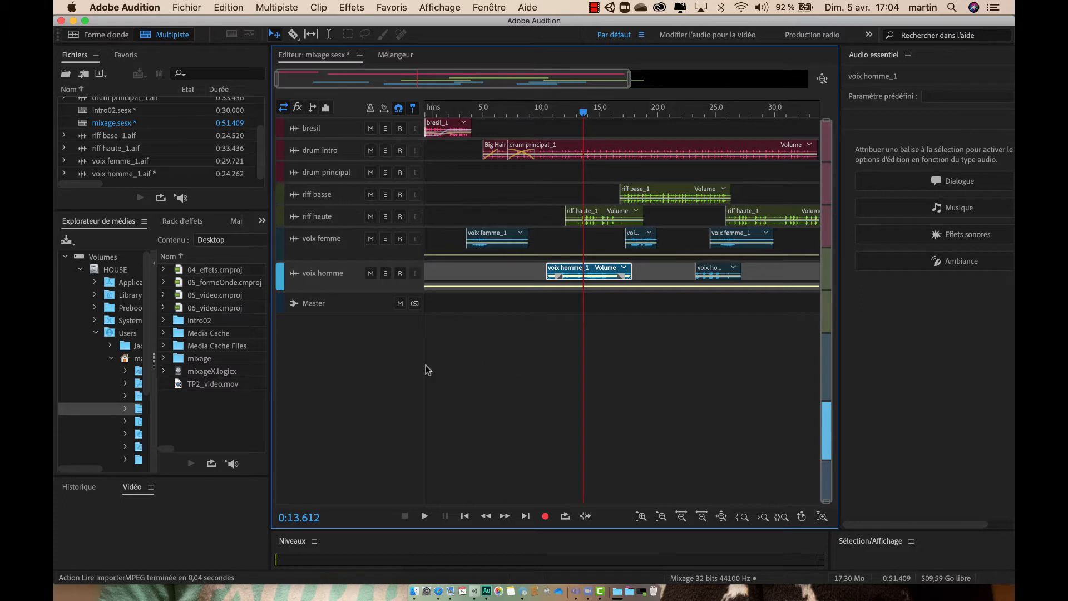
Step: Import TP2_video.mov from the Desktop folder into the project files and return to the mixage.sesx multitrack session
{"action": "left_click", "coordinate": [179, 388]}
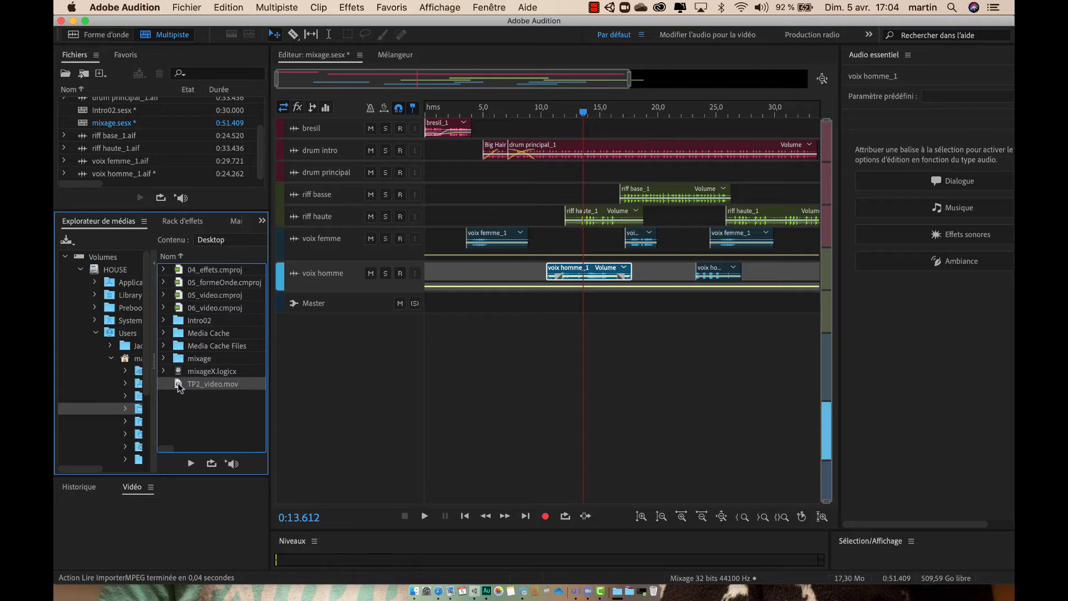
{"action": "left_click_drag", "start_coordinate": [178, 385], "coordinate": [158, 132]}
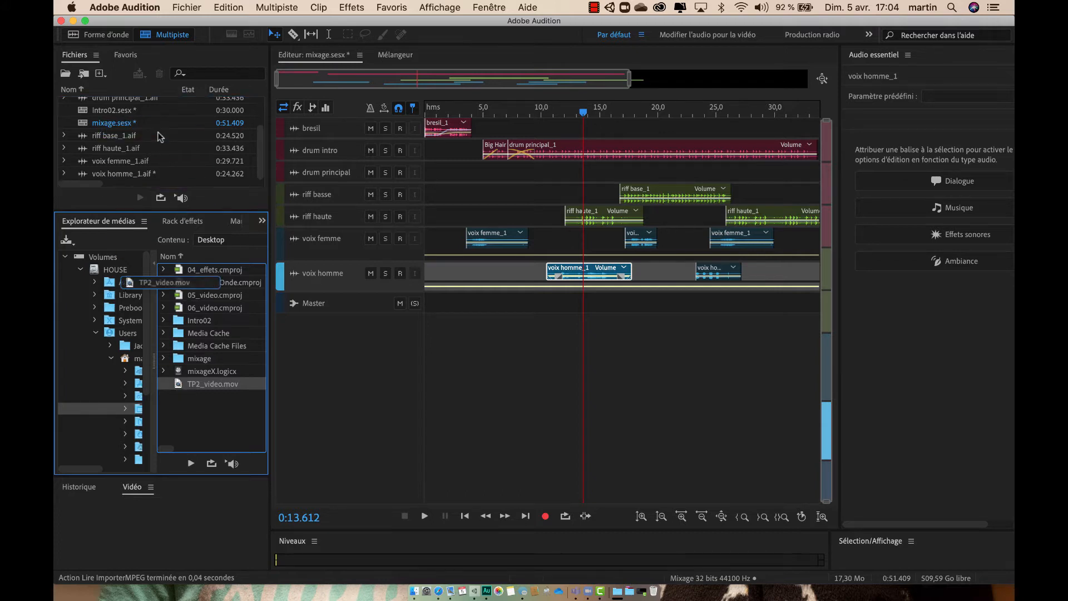
{"action": "double_click", "coordinate": [182, 385]}
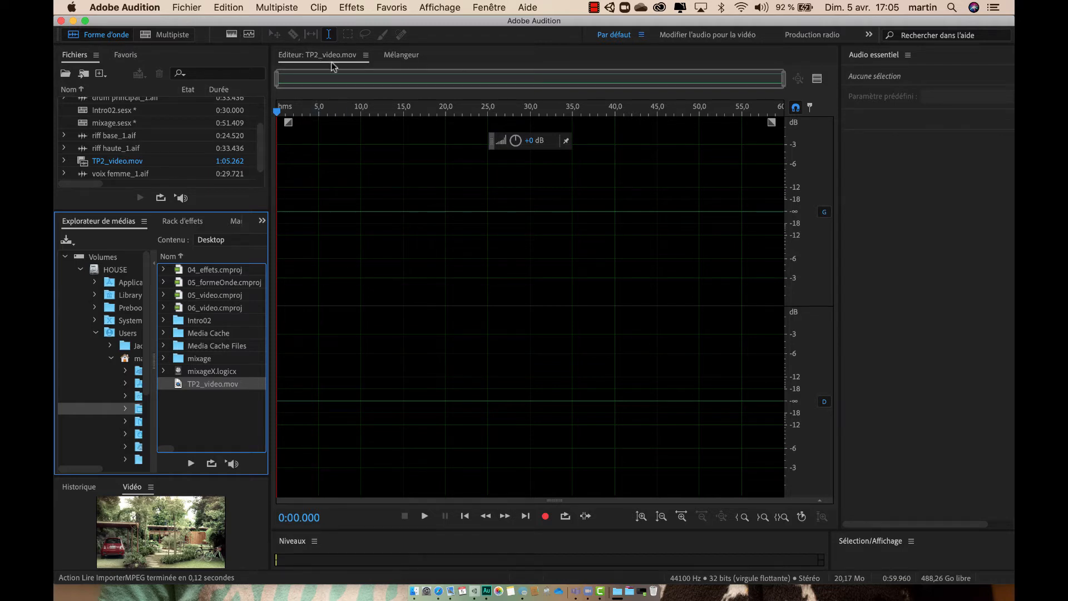
{"action": "left_click", "coordinate": [172, 37]}
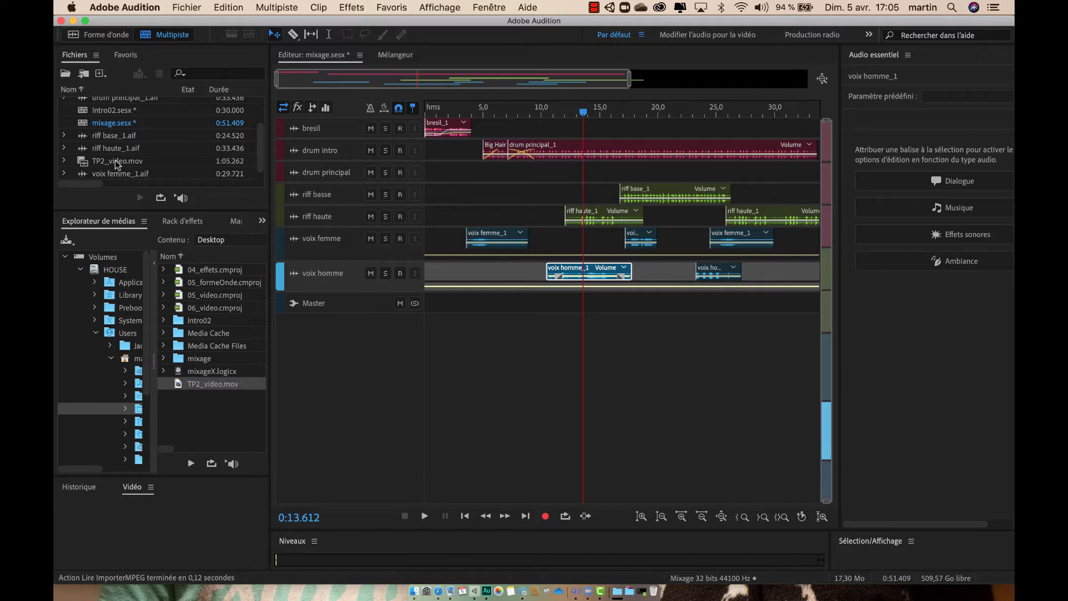
Step: Place only the video component of TP2_video.mov in the multitrack session as the video reference, starting at 0:00
{"action": "left_click", "coordinate": [64, 161]}
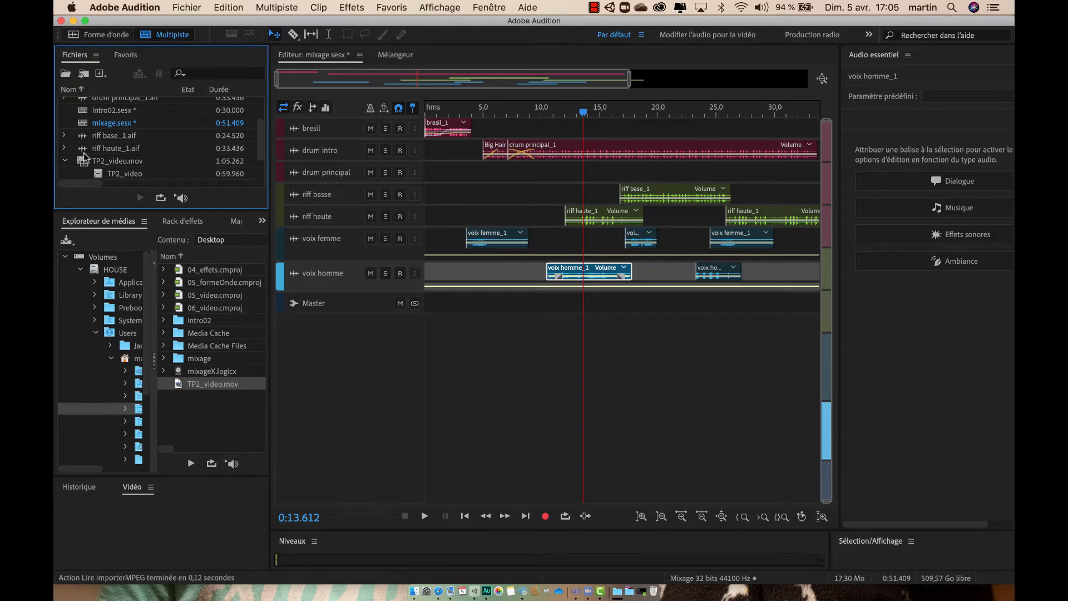
{"action": "scroll", "coordinate": [64, 162], "scroll_direction": "down", "scroll_amount": 3}
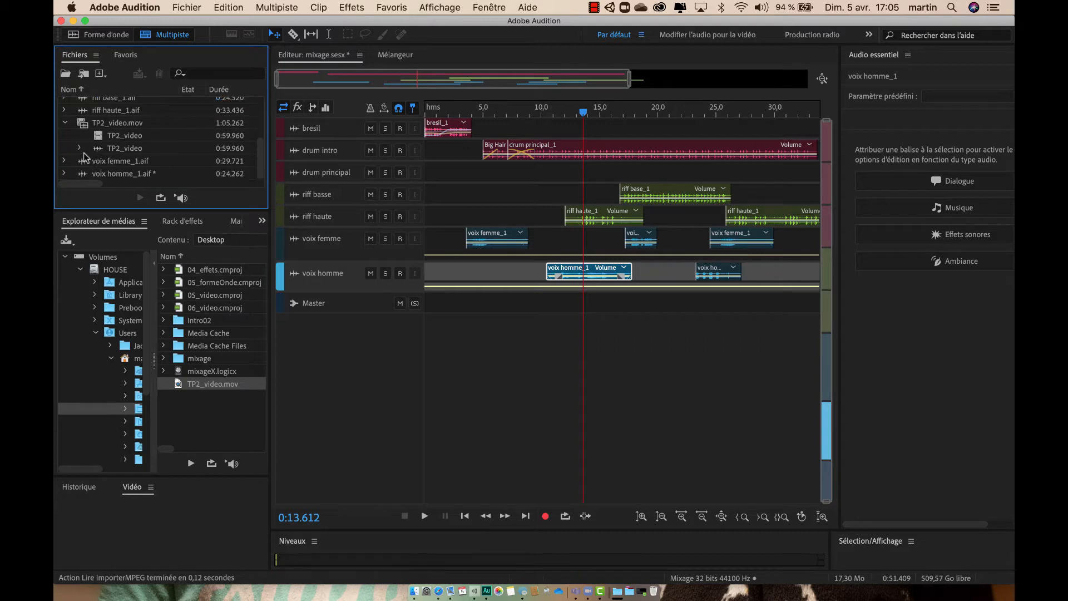
{"action": "left_click", "coordinate": [64, 111]}
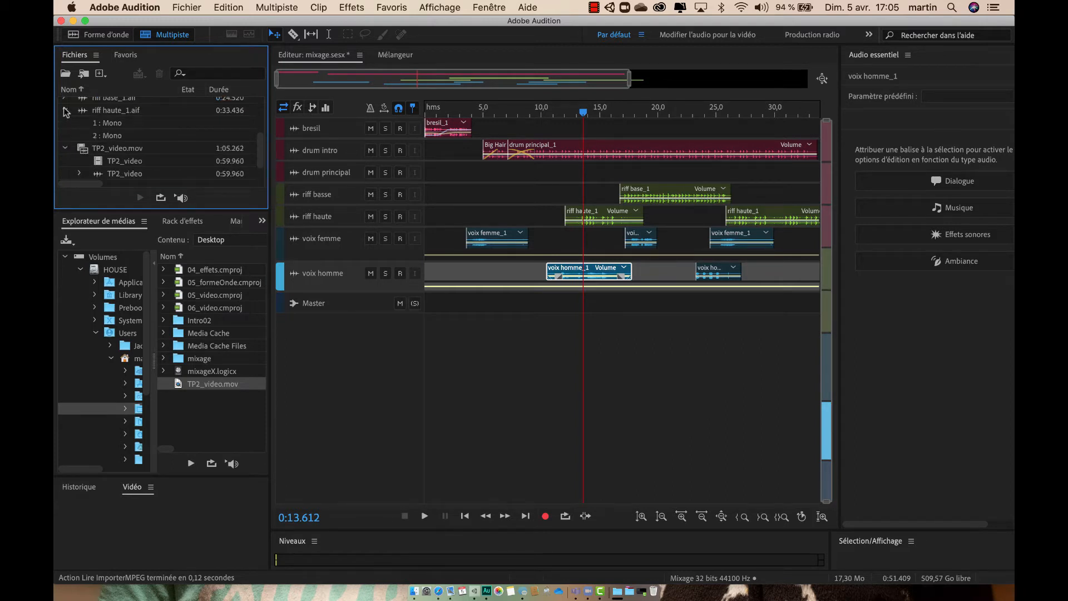
{"action": "left_click", "coordinate": [64, 112]}
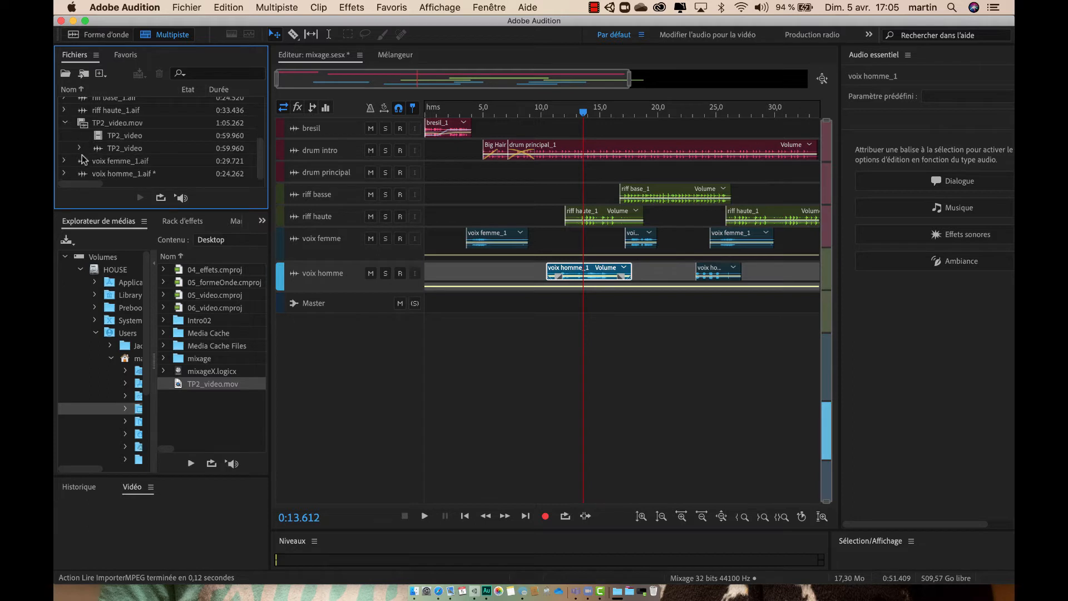
{"action": "left_click", "coordinate": [98, 136]}
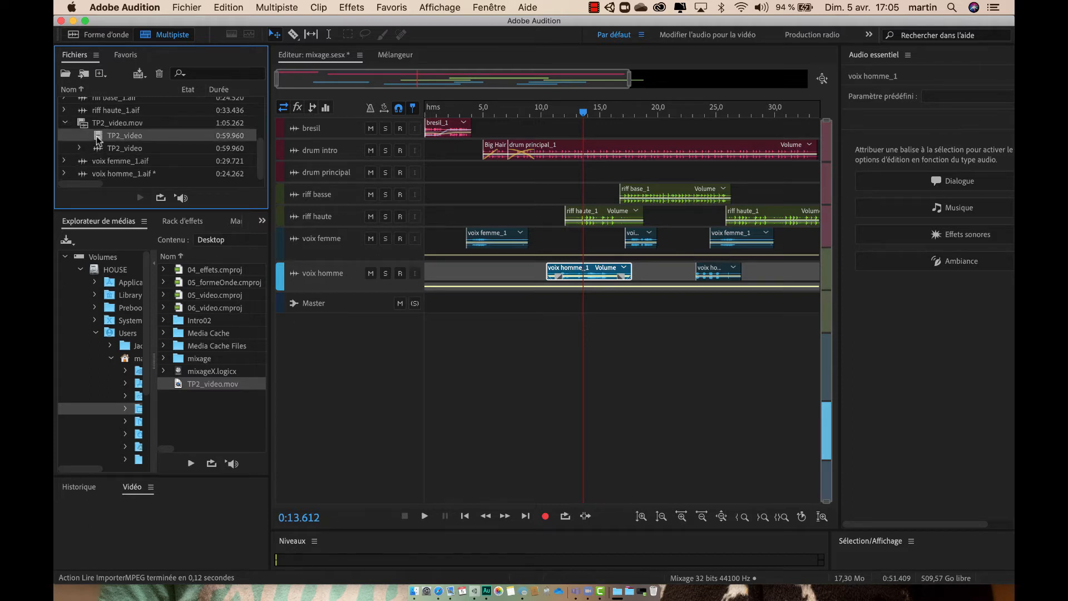
{"action": "left_click", "coordinate": [97, 150]}
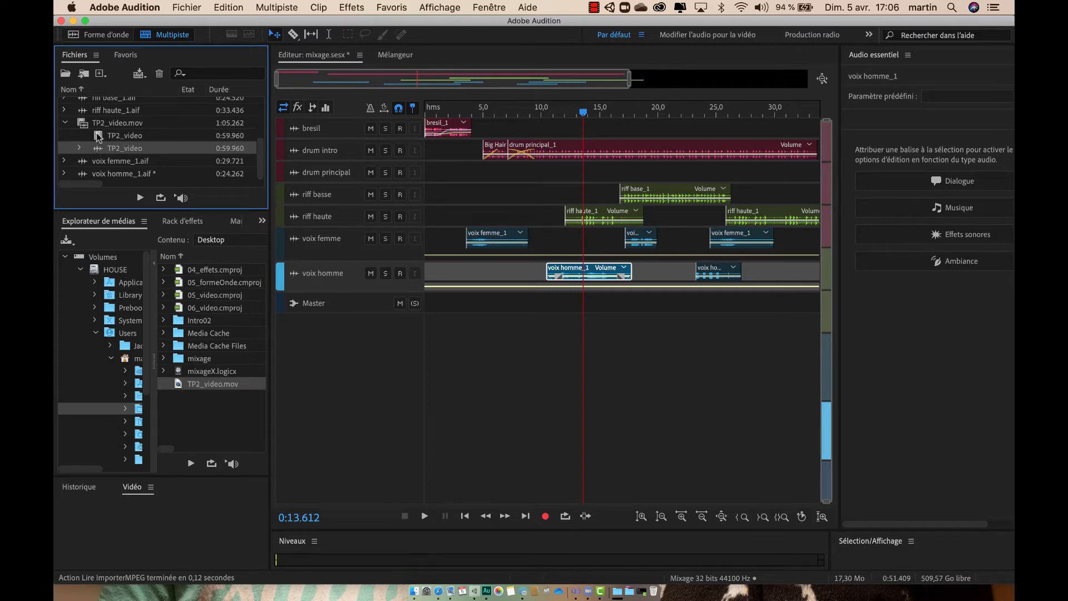
{"action": "left_click", "coordinate": [98, 137]}
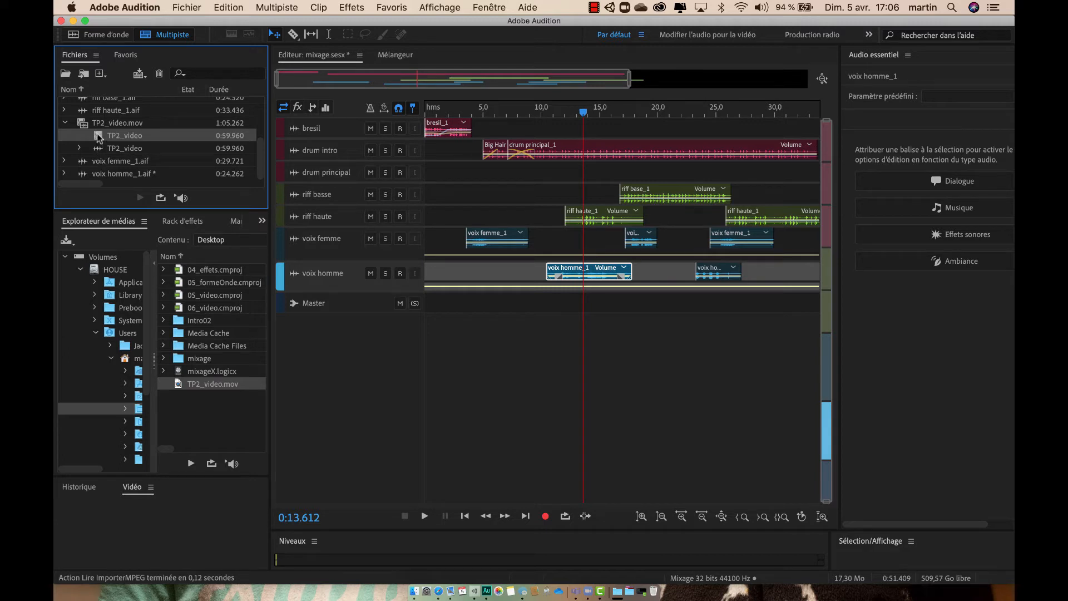
{"action": "left_click_drag", "start_coordinate": [99, 137], "coordinate": [543, 162]}
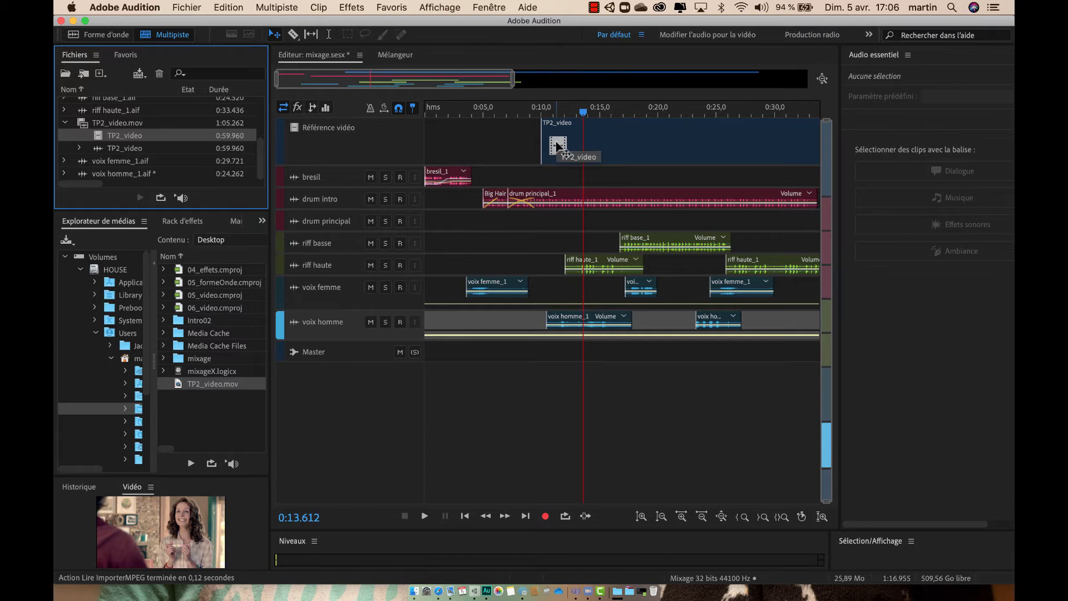
{"action": "left_click_drag", "start_coordinate": [557, 146], "coordinate": [442, 161]}
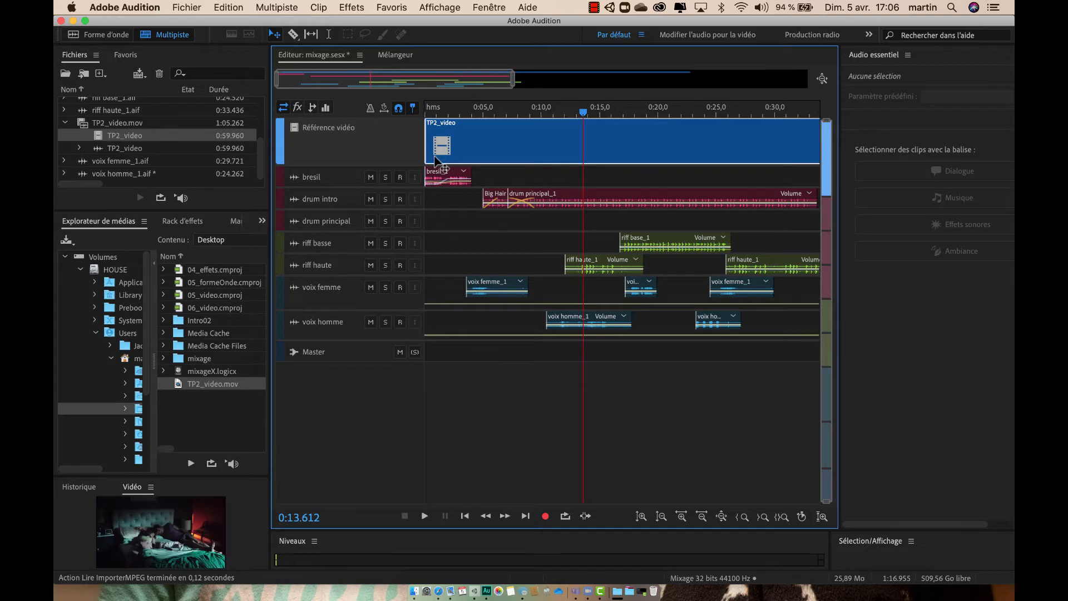
Step: Play the session from about 1 second to preview the video alongside the audio tracks
{"action": "left_click", "coordinate": [439, 107]}
{"action": "key", "text": "space"}
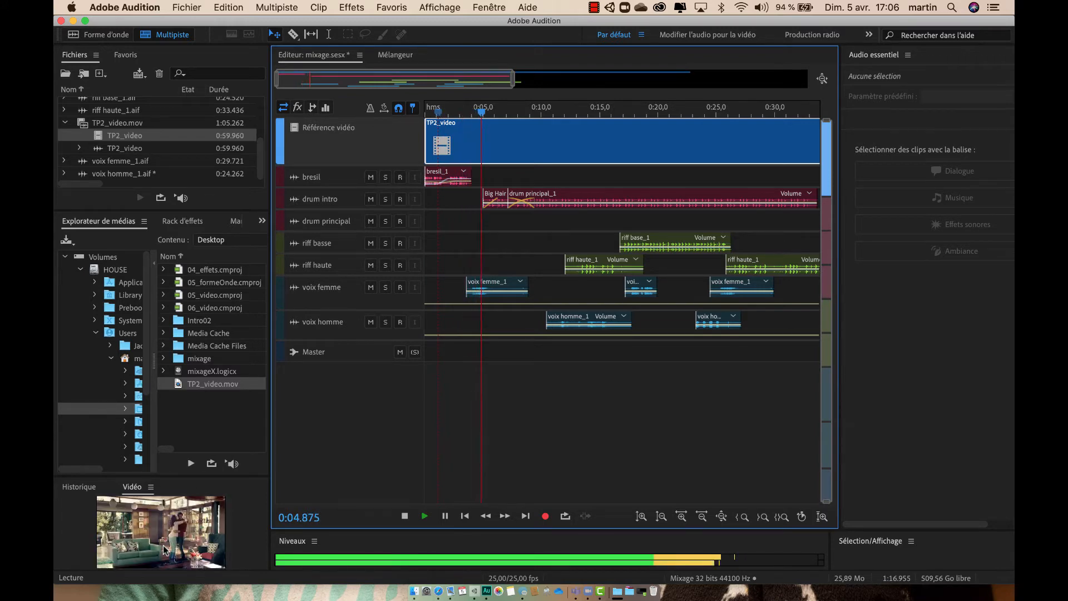
{"action": "key", "text": "space"}
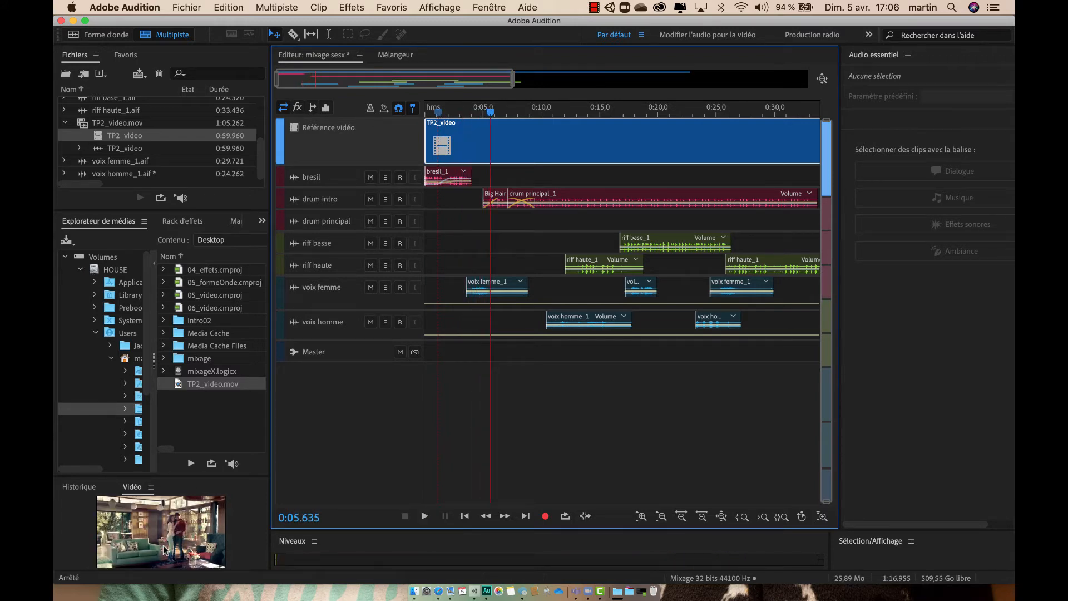
Step: Undock the Vidéo panel and move its floating window up so the full picture fits on screen
{"action": "left_click", "coordinate": [163, 545]}
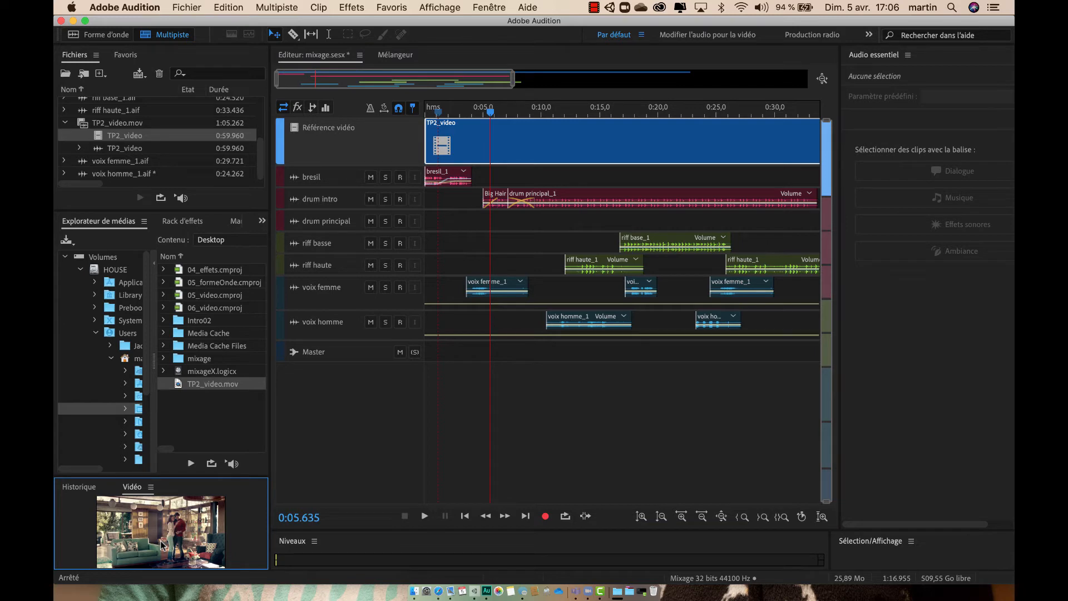
{"action": "left_click", "coordinate": [150, 488]}
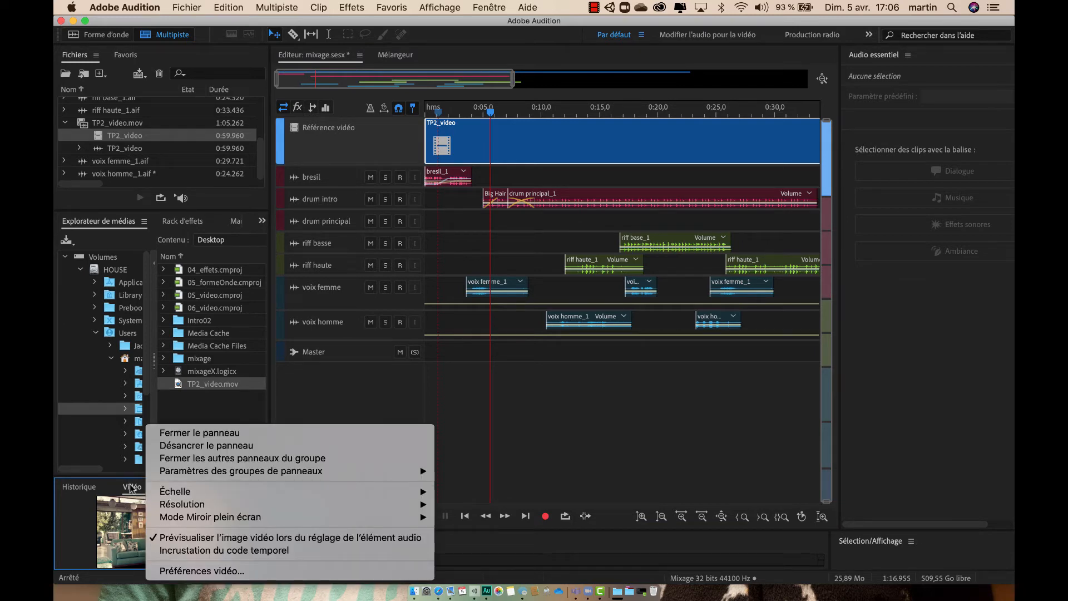
{"action": "mouse_move", "coordinate": [160, 492]}
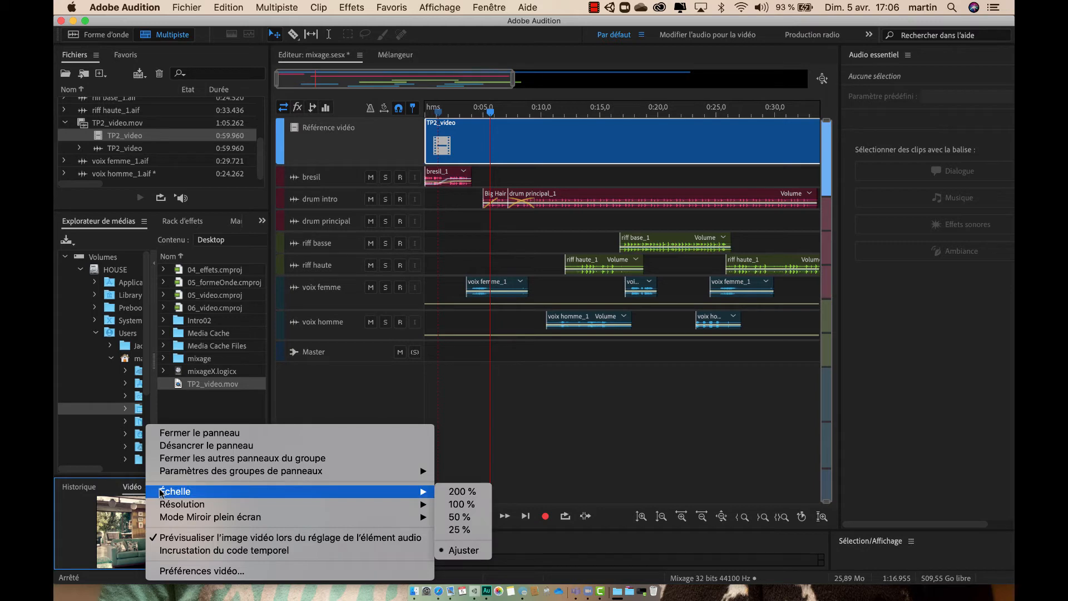
{"action": "left_click", "coordinate": [190, 447]}
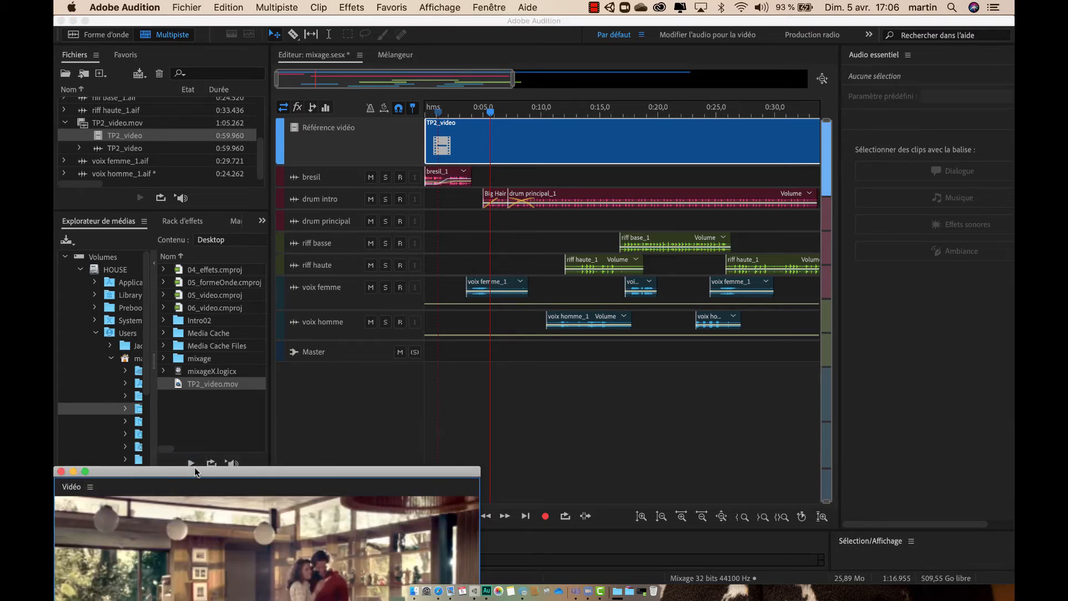
{"action": "left_click_drag", "start_coordinate": [194, 471], "coordinate": [220, 195]}
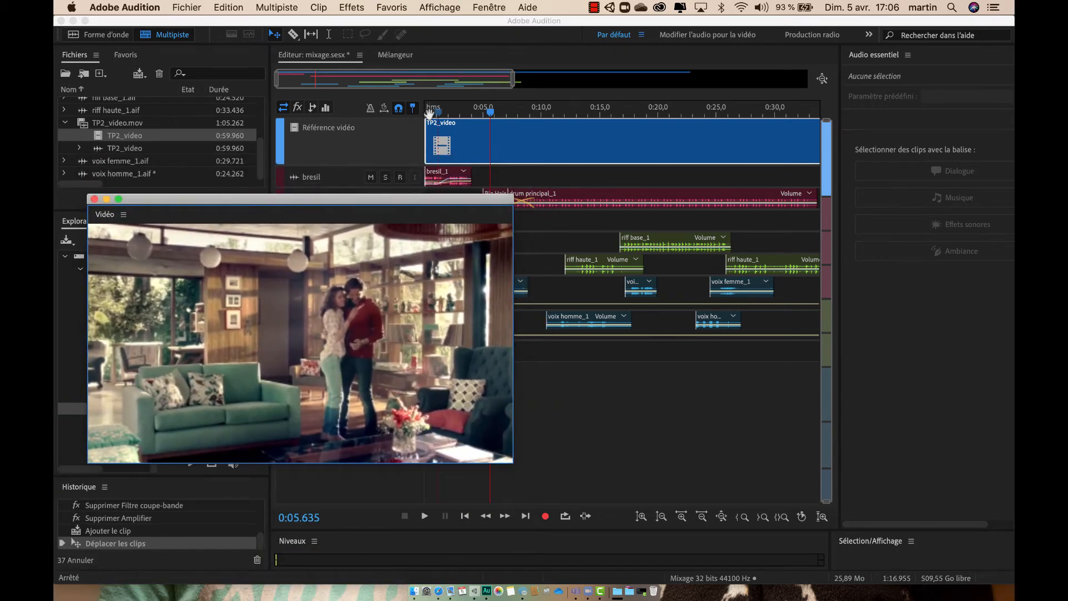
Step: Preview the session playback in the floating video window, and close that window
{"action": "key", "text": "space"}
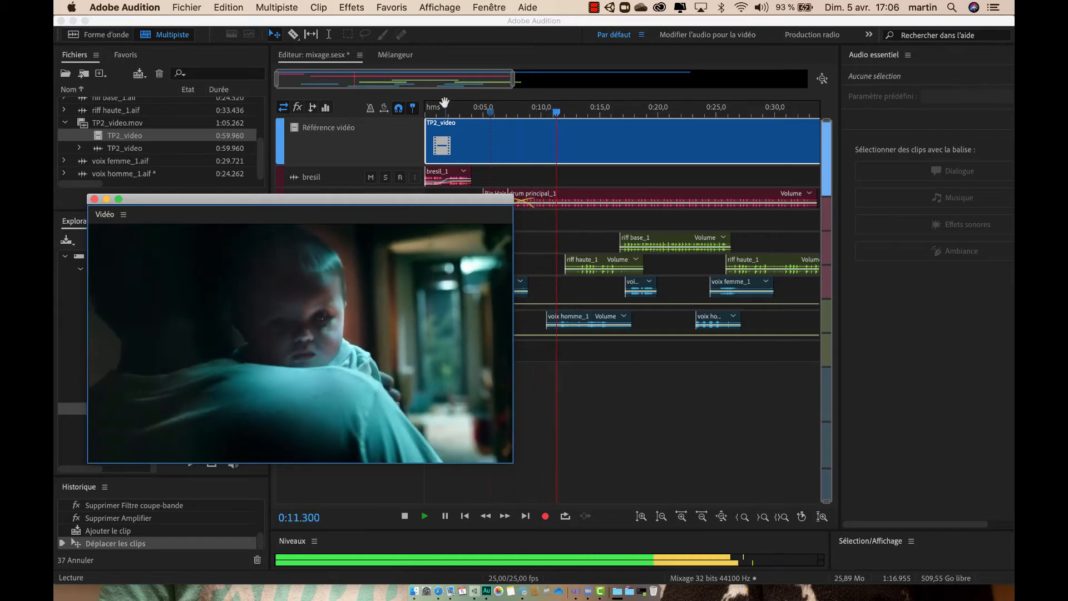
{"action": "key", "text": "space"}
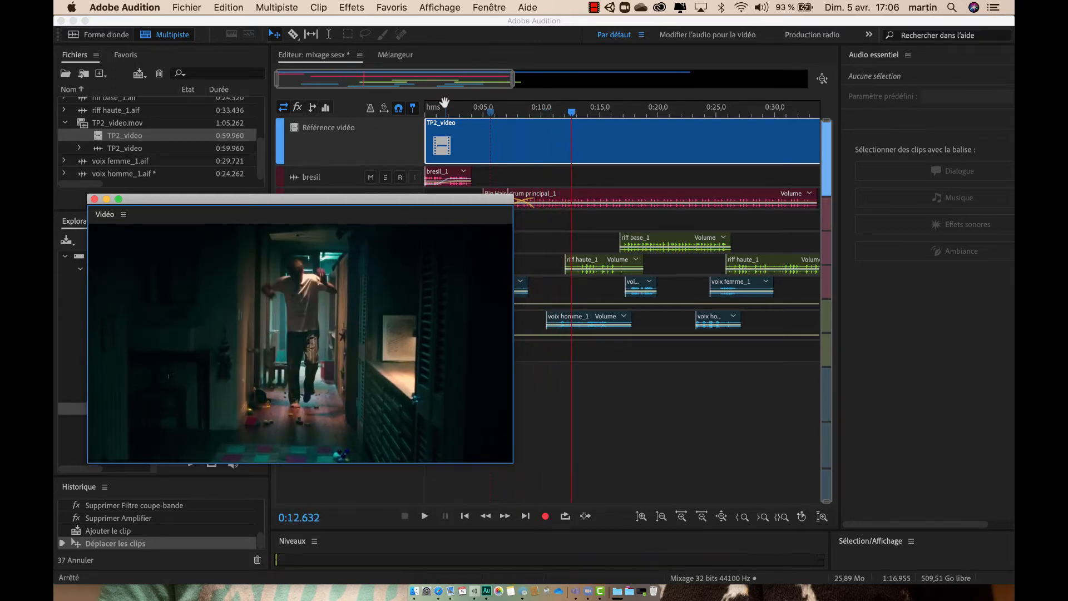
{"action": "left_click", "coordinate": [94, 200]}
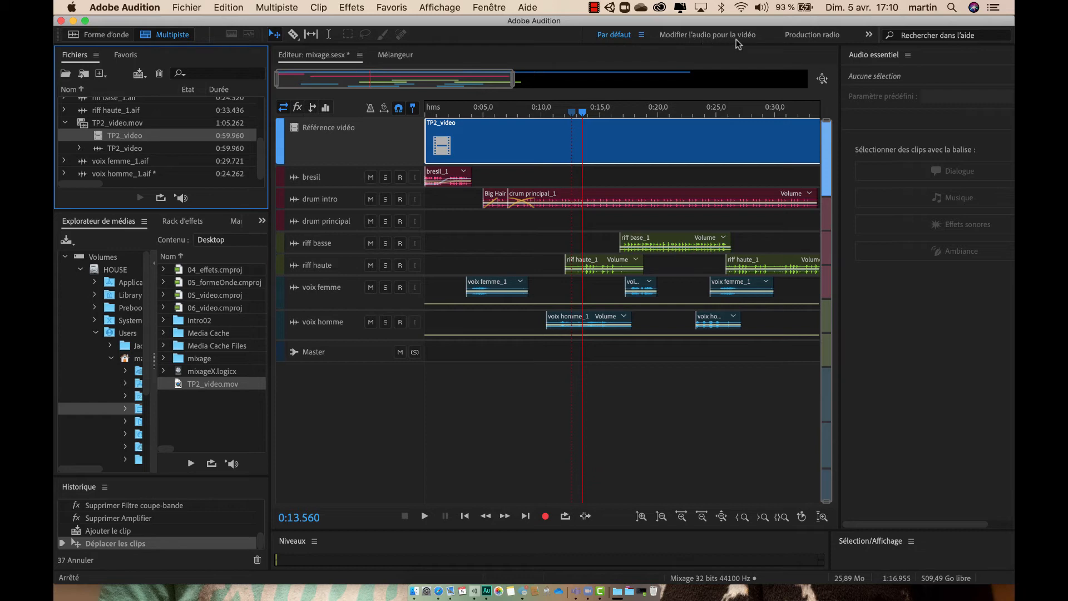
Step: Switch to the "Modifier l'audio pour la vidéo" workspace and display the Marqueurs list
{"action": "left_click", "coordinate": [868, 35]}
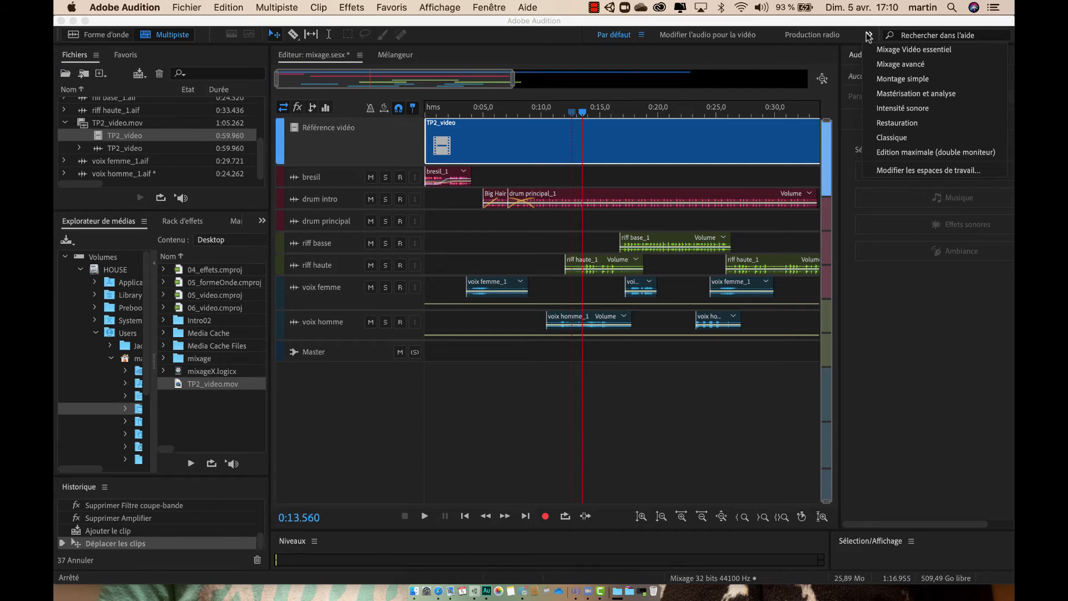
{"action": "left_click", "coordinate": [709, 37]}
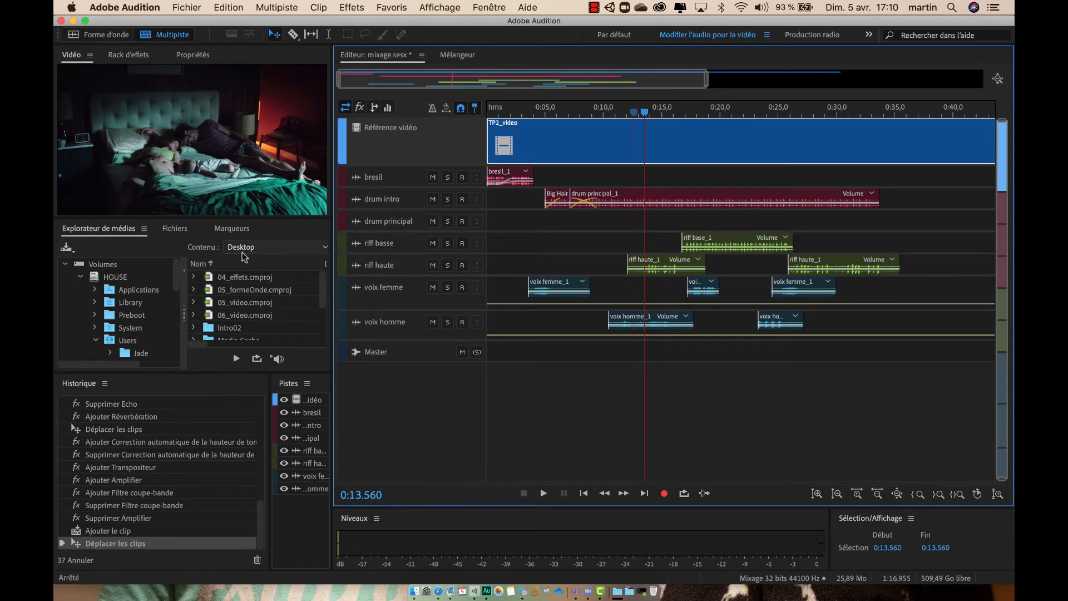
{"action": "left_click", "coordinate": [118, 230]}
{"action": "left_click", "coordinate": [176, 228]}
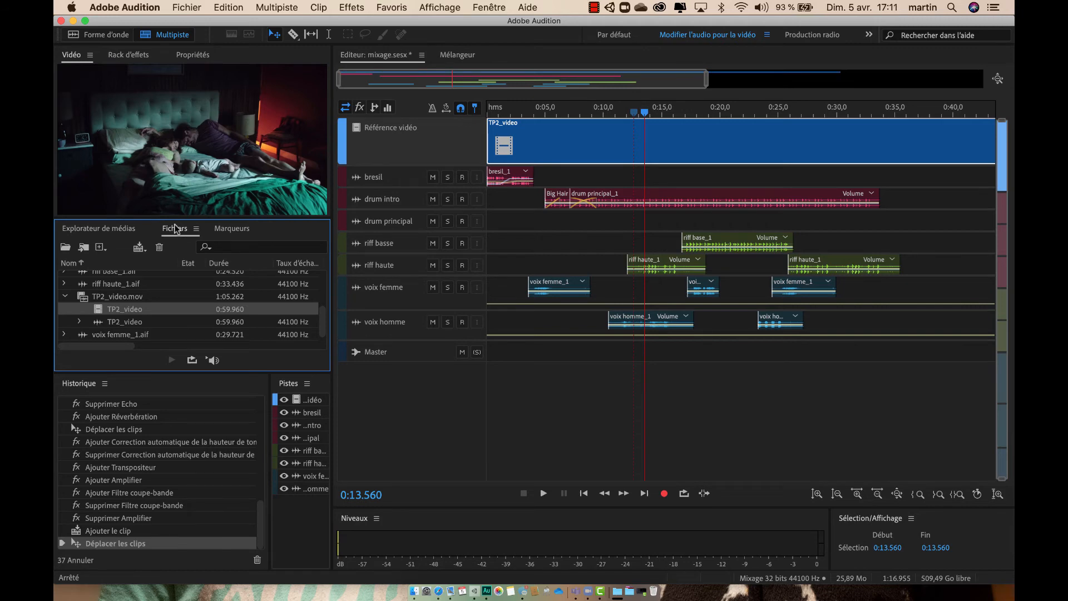
{"action": "left_click", "coordinate": [231, 233]}
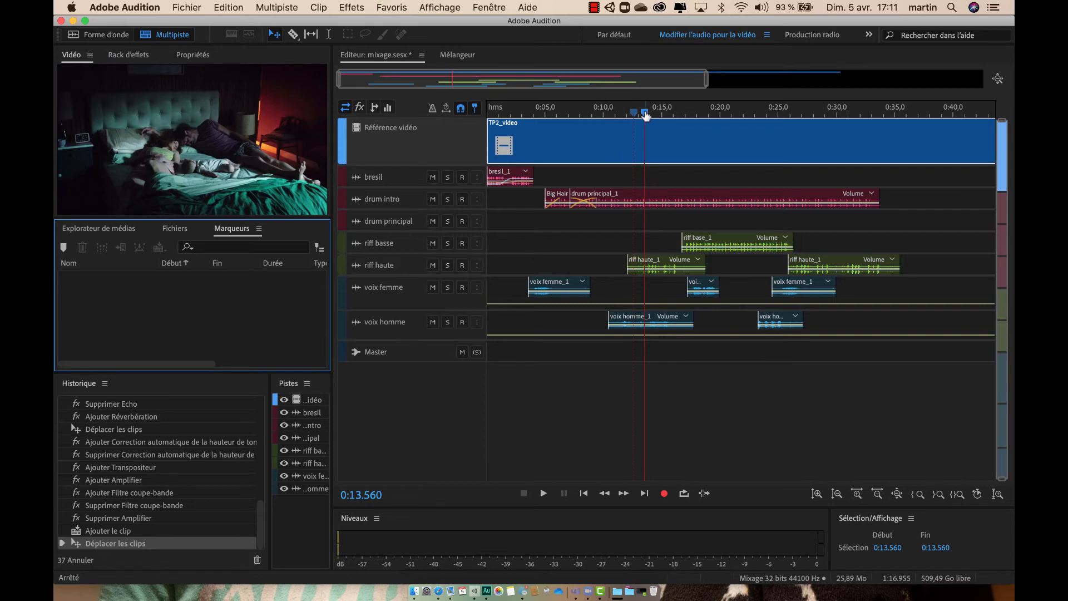
Step: Play the first few seconds of the session from 0:00 to review the video with the mix
{"action": "left_click_drag", "start_coordinate": [645, 115], "coordinate": [485, 110]}
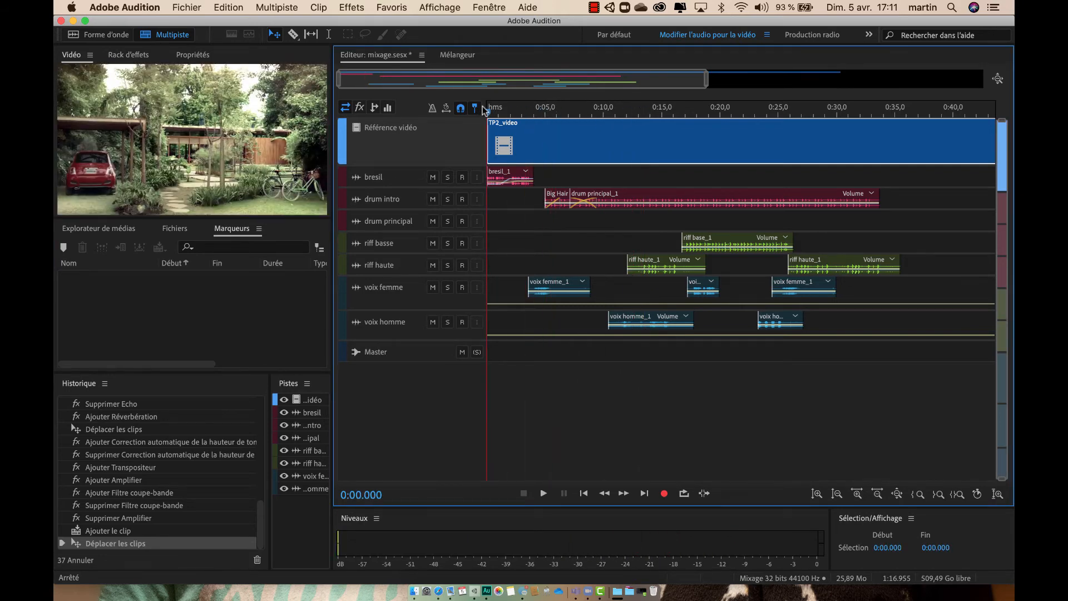
{"action": "key", "text": "space"}
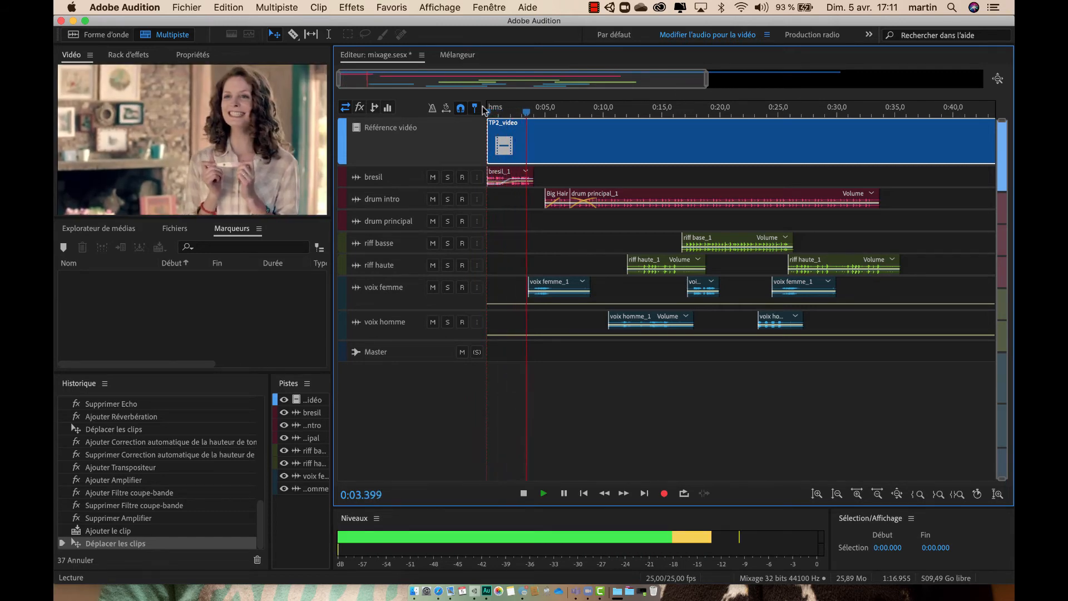
{"action": "key", "text": "space"}
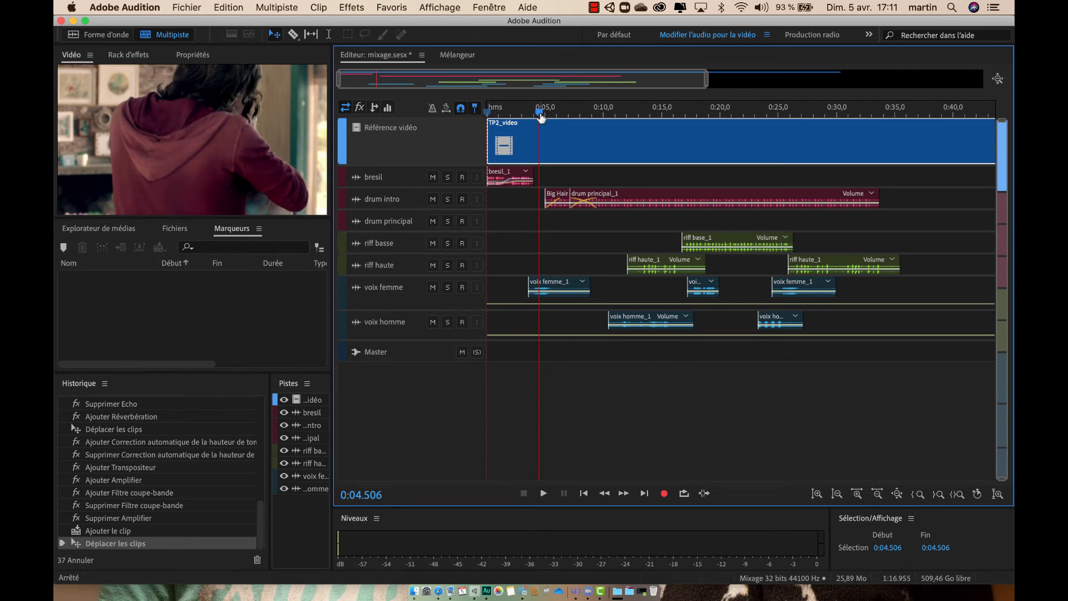
Step: Add a marker at 0:06.810 in the session and name it "Bebe pl"
{"action": "left_click_drag", "start_coordinate": [541, 116], "coordinate": [568, 127]}
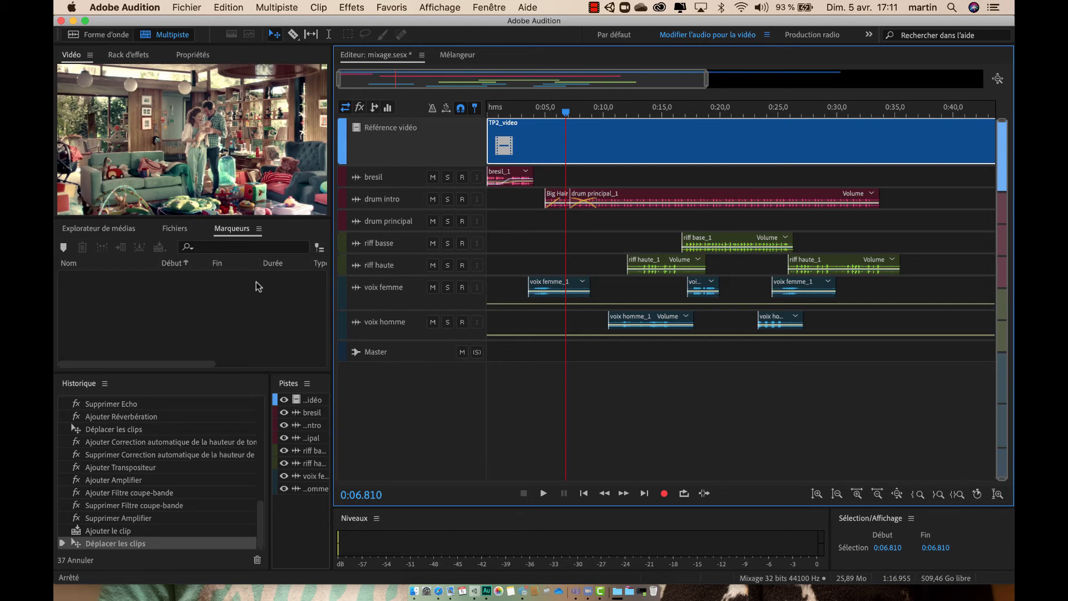
{"action": "left_click", "coordinate": [65, 247]}
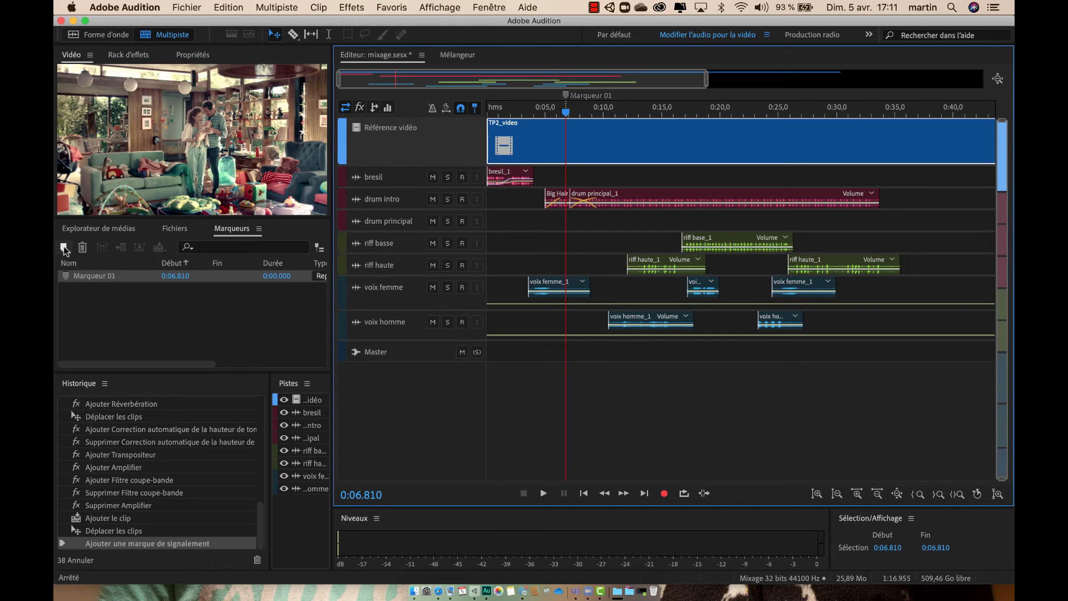
{"action": "left_click", "coordinate": [94, 278]}
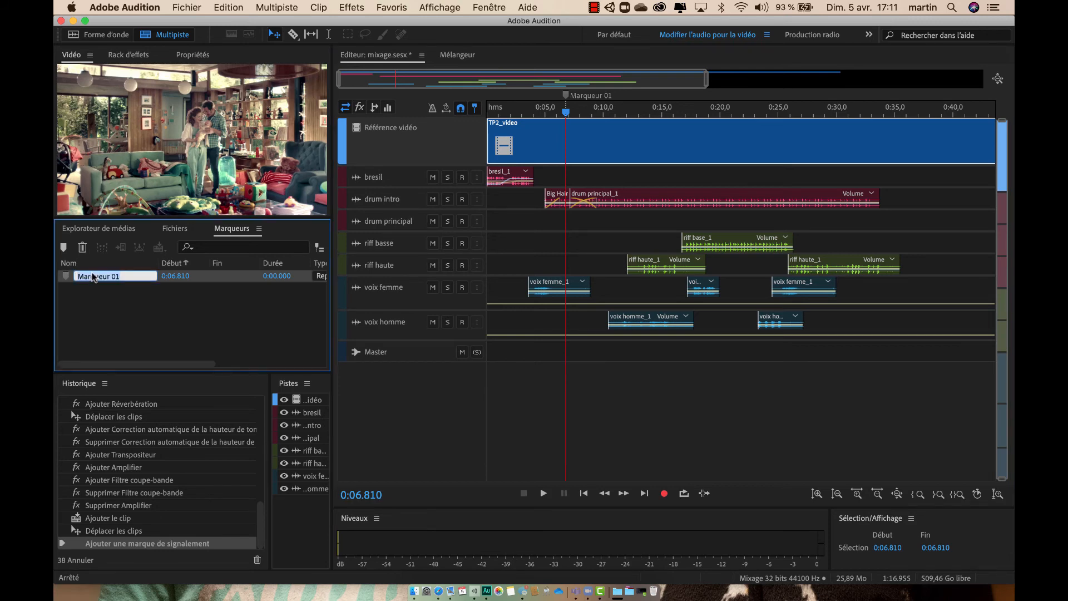
{"action": "type", "text": "Bebe pleurt"}
{"action": "key", "text": "BackSpace"}
{"action": "key", "text": "BackSpace"}
{"action": "key", "text": "BackSpace"}
{"action": "key", "text": "BackSpace"}
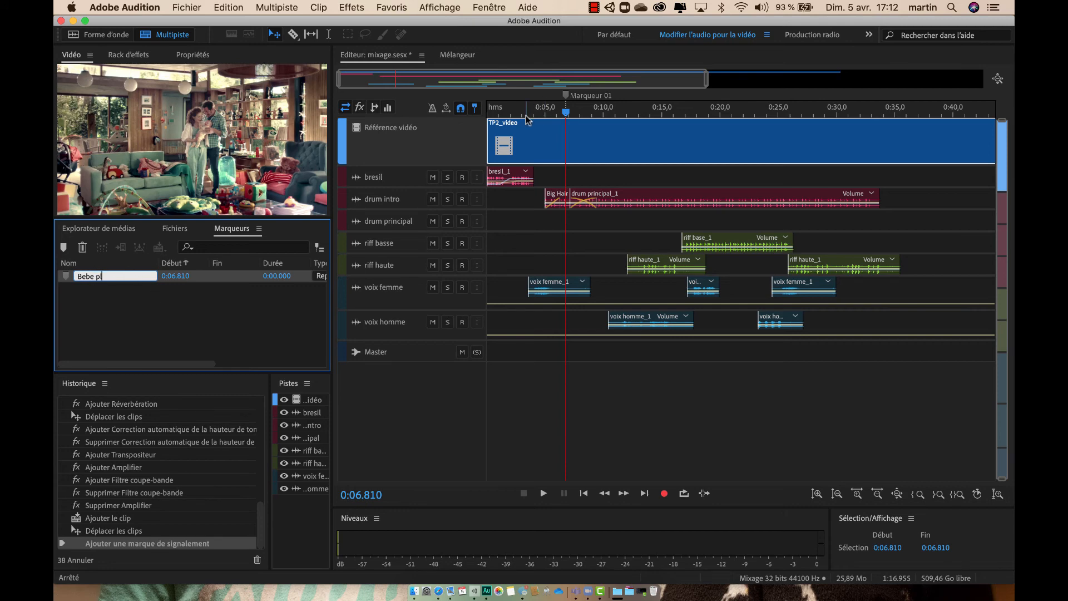
{"action": "key", "text": "Return"}
Step: Add a second marker at 0:10.244 and name it "reveil"
{"action": "left_click", "coordinate": [565, 114]}
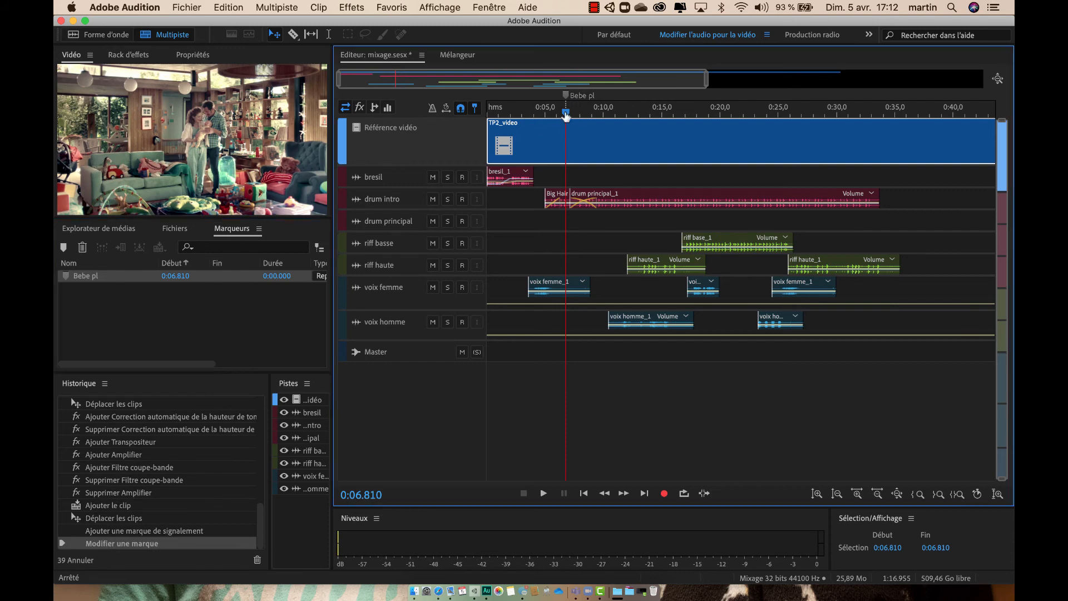
{"action": "left_click_drag", "start_coordinate": [566, 114], "coordinate": [607, 114]}
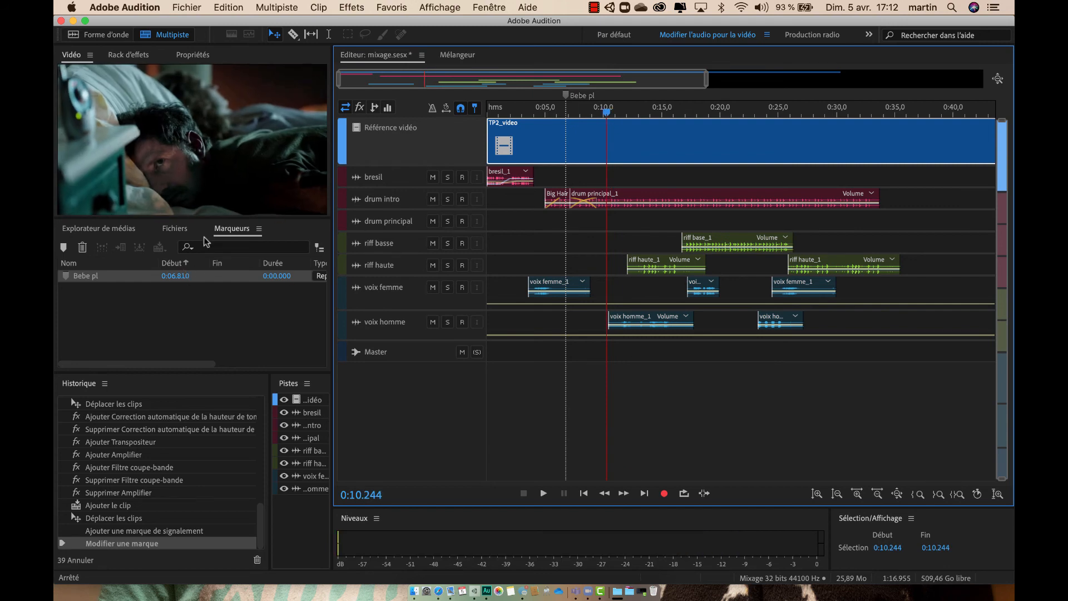
{"action": "left_click", "coordinate": [63, 247]}
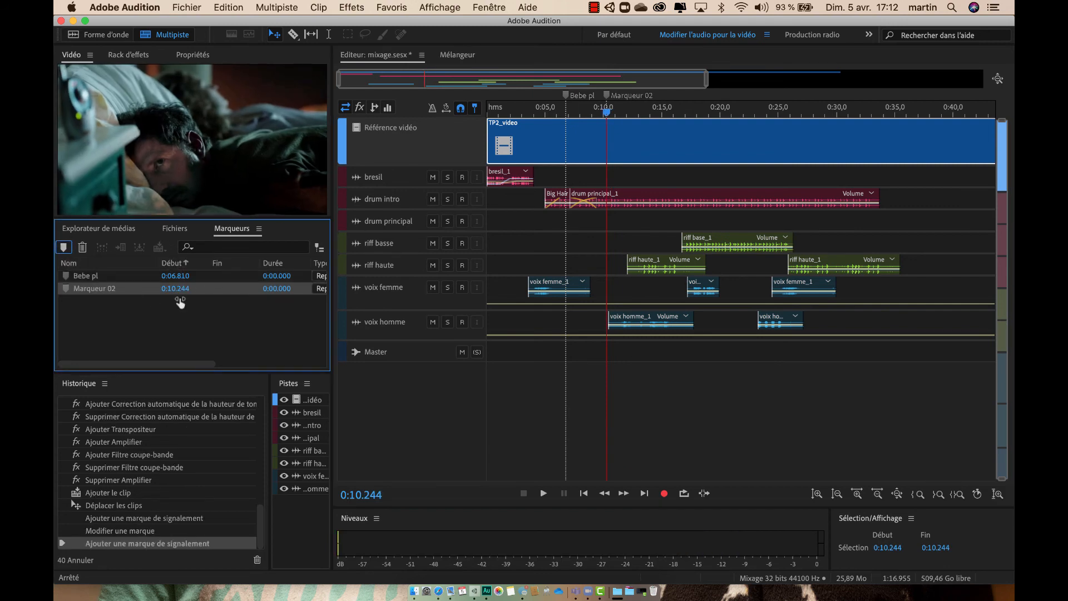
{"action": "left_click", "coordinate": [89, 289]}
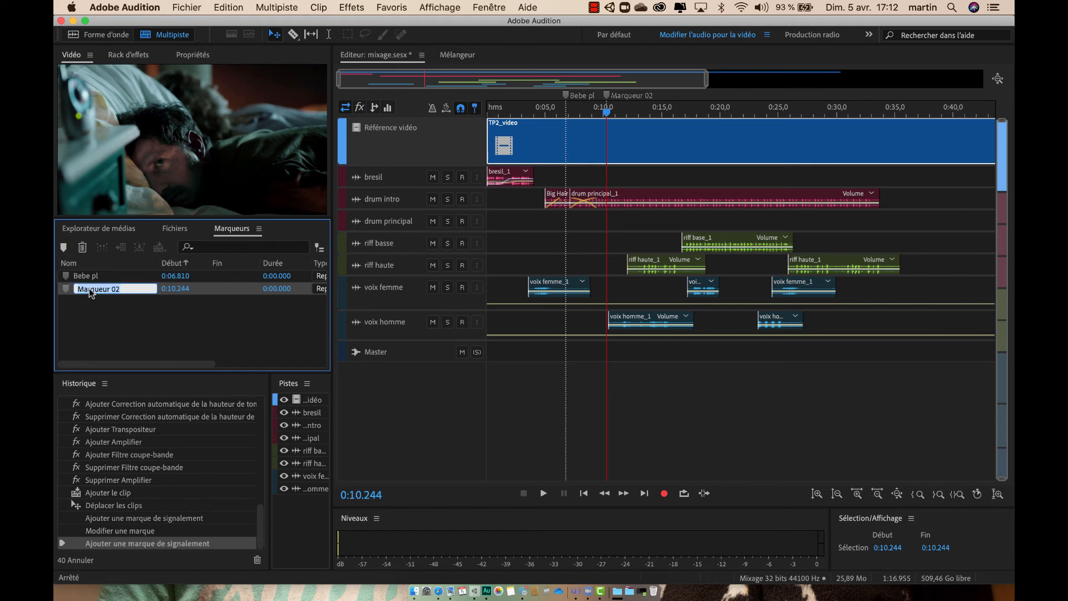
{"action": "type", "text": "reveil"}
{"action": "key", "text": "Return"}
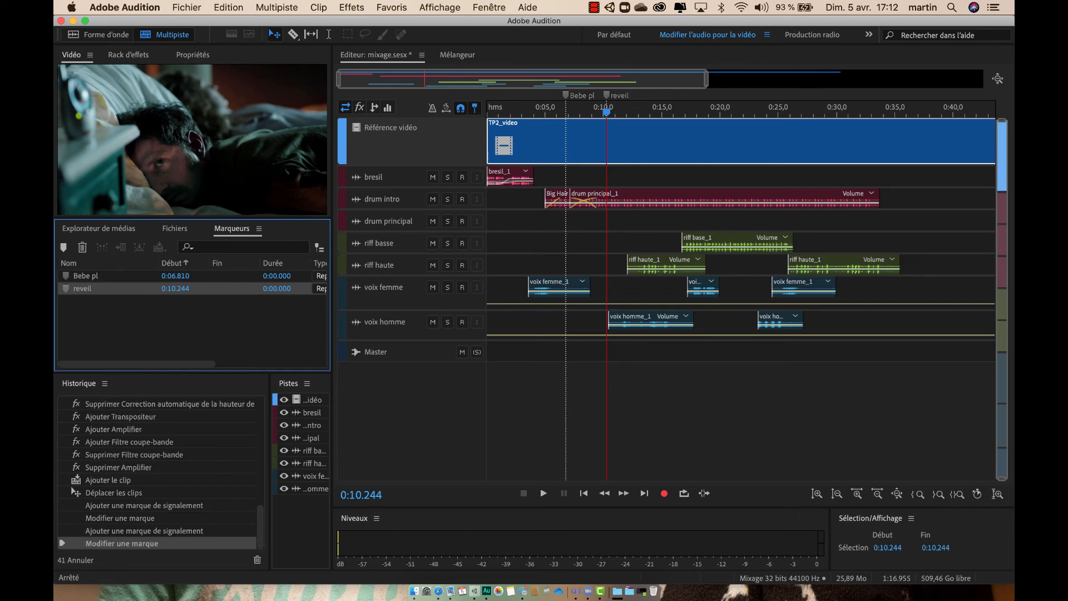